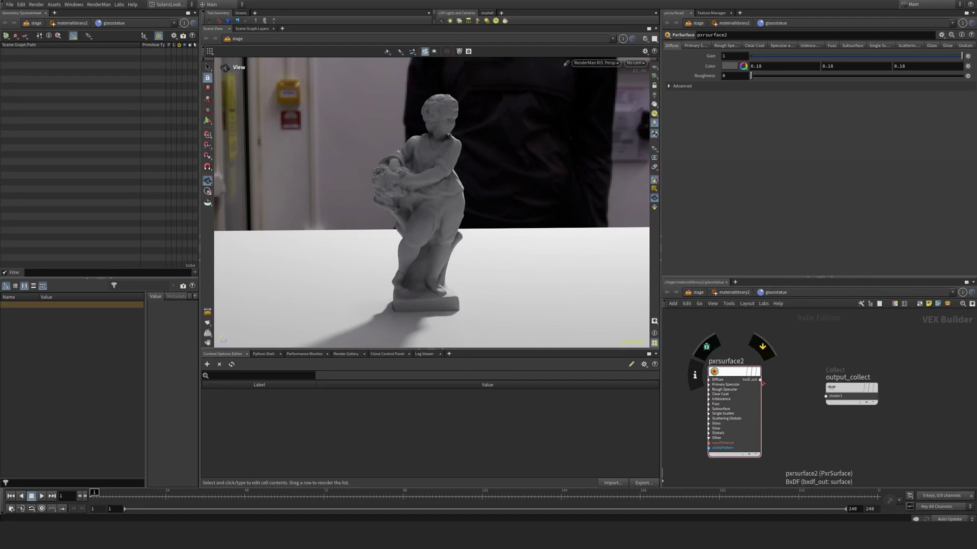
- Wire pxrsurface2's bxdf_out into output_collect's shader1 input so the statue uses PxrSurface
{"action": "left_click_drag", "start_coordinate": [762, 383], "coordinate": [761, 371]}
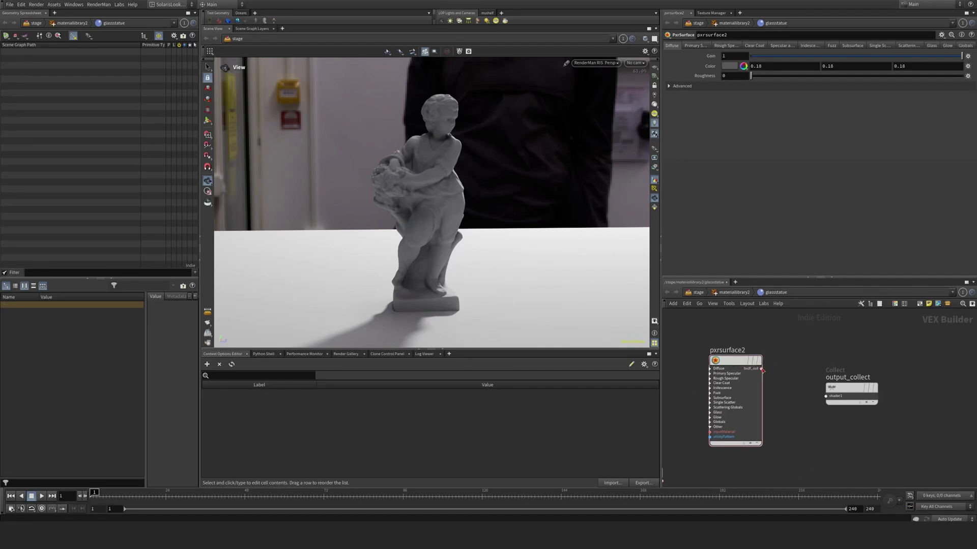
{"action": "left_click", "coordinate": [762, 369]}
{"action": "left_click", "coordinate": [842, 390]}
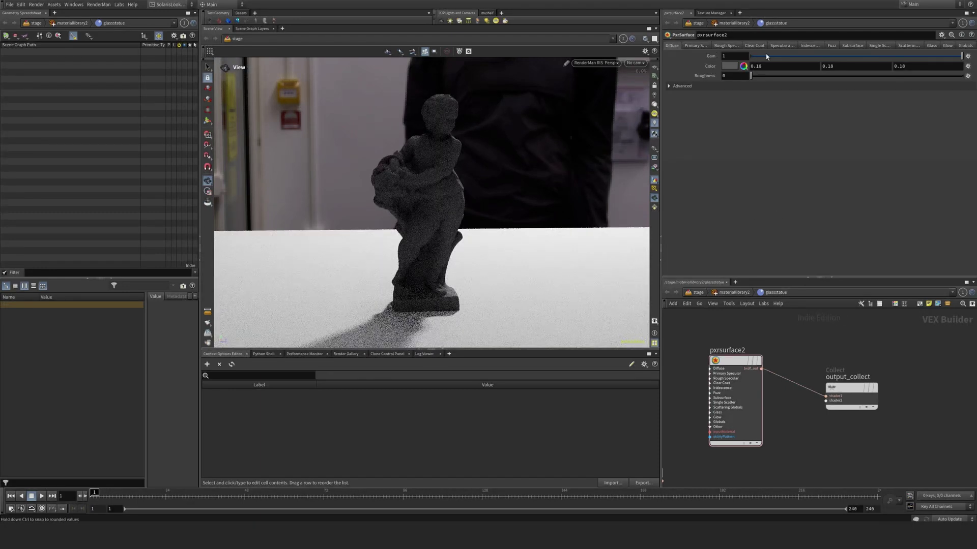
- Set Diffuse Gain to 0 and the Glass Refraction and Reflection Gains to 1
{"action": "left_click_drag", "start_coordinate": [765, 56], "coordinate": [748, 56]}
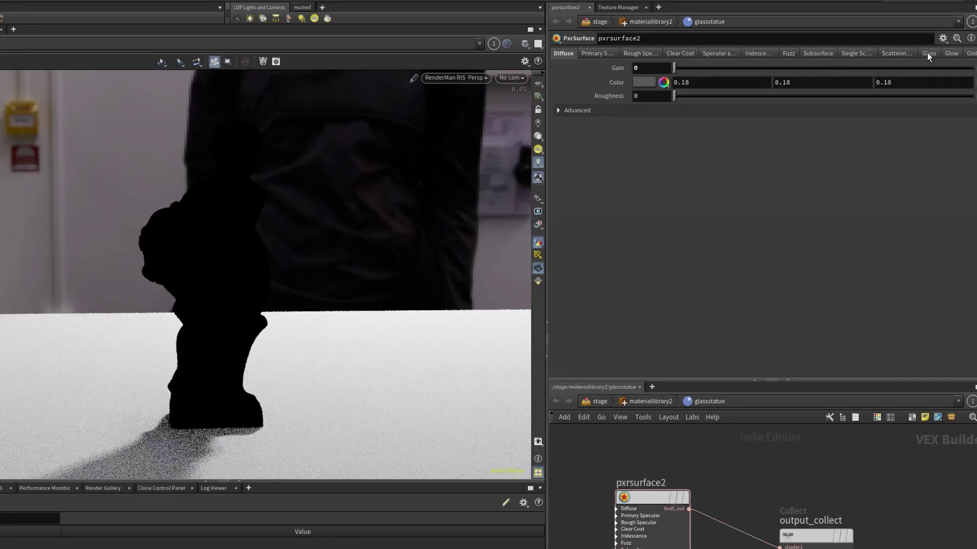
{"action": "left_click", "coordinate": [928, 53]}
{"action": "left_click_drag", "start_coordinate": [772, 75], "coordinate": [971, 68]}
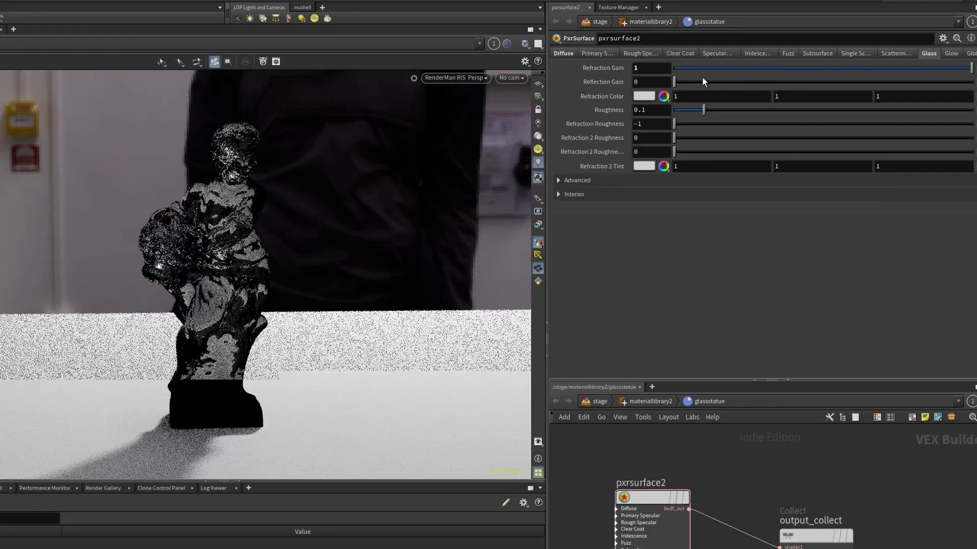
{"action": "left_click_drag", "start_coordinate": [674, 80], "coordinate": [972, 82]}
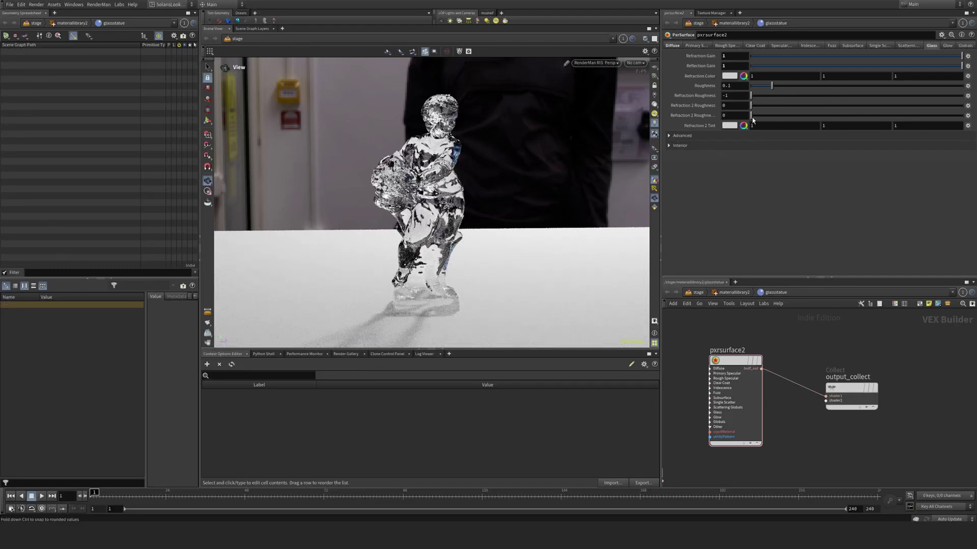
- Expand the Glass Interior settings and open the Color Editor for the black Extinction colour
{"action": "left_click", "coordinate": [668, 146]}
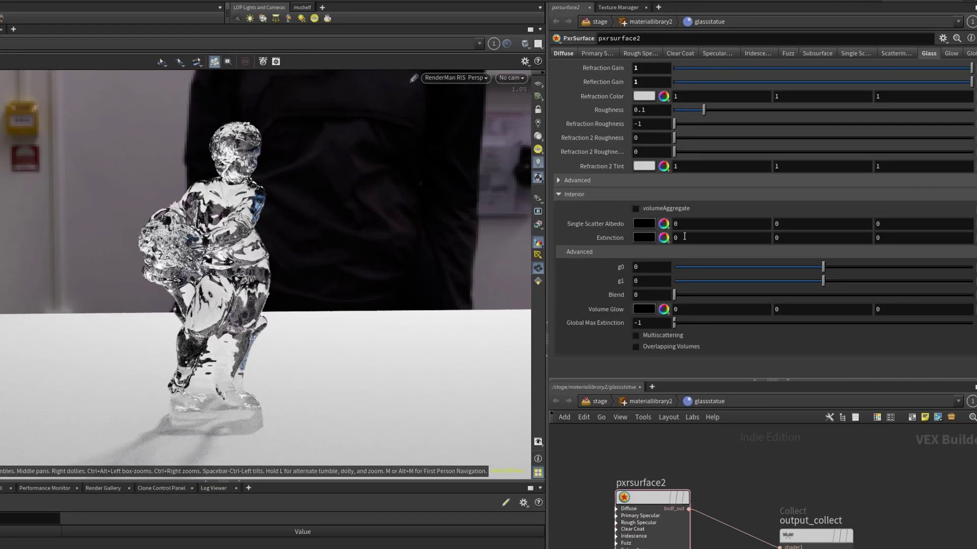
{"action": "left_click", "coordinate": [645, 239]}
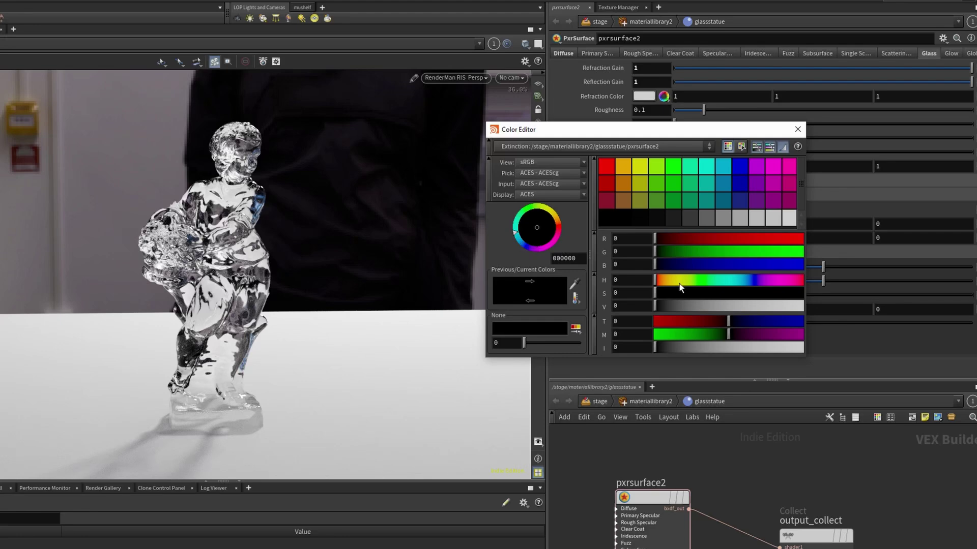
- Make Extinction a teal hue with value 10 so the statue renders deep red
{"action": "left_click_drag", "start_coordinate": [673, 300], "coordinate": [662, 284]}
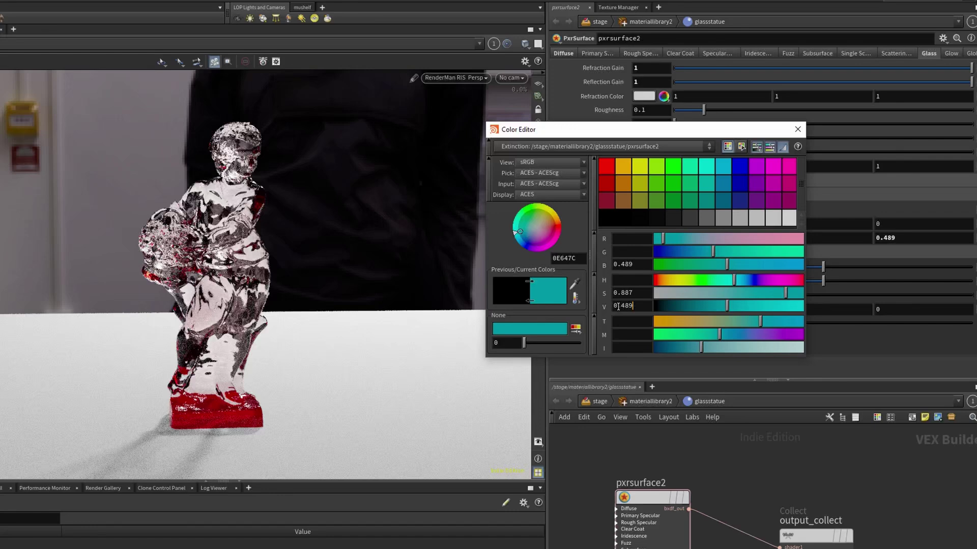
{"action": "left_click", "coordinate": [709, 226]}
{"action": "left_click", "coordinate": [646, 292]}
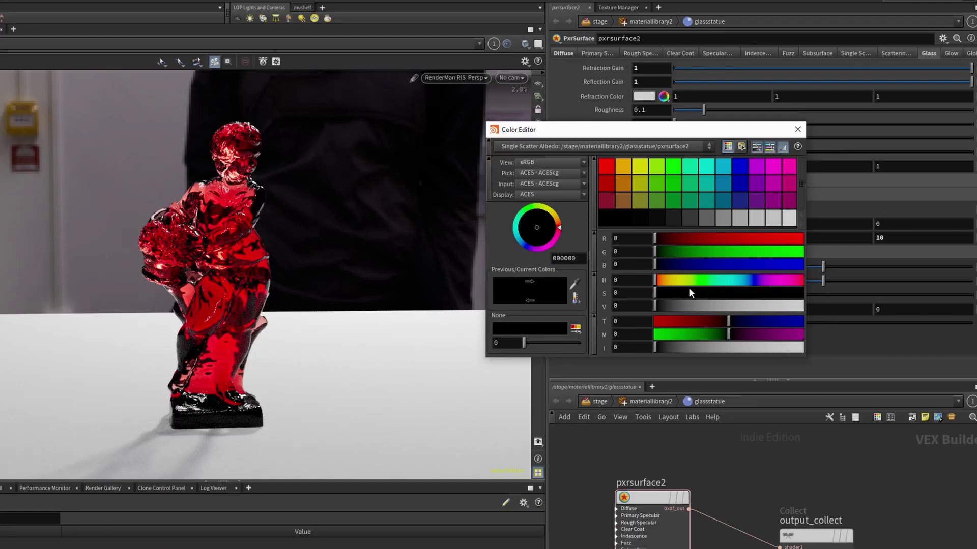
- Raise the Single Scatter Albedo's brightness and saturation to pale yellow 0.843, 0.832645, 0.221709
{"action": "left_click", "coordinate": [671, 307]}
{"action": "left_click_drag", "start_coordinate": [734, 293], "coordinate": [778, 306]}
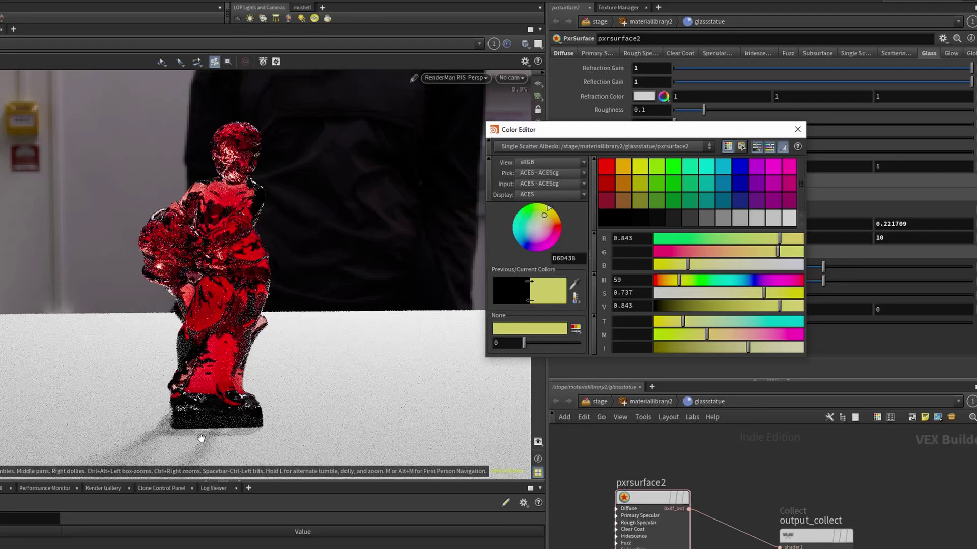
{"action": "left_click", "coordinate": [796, 130]}
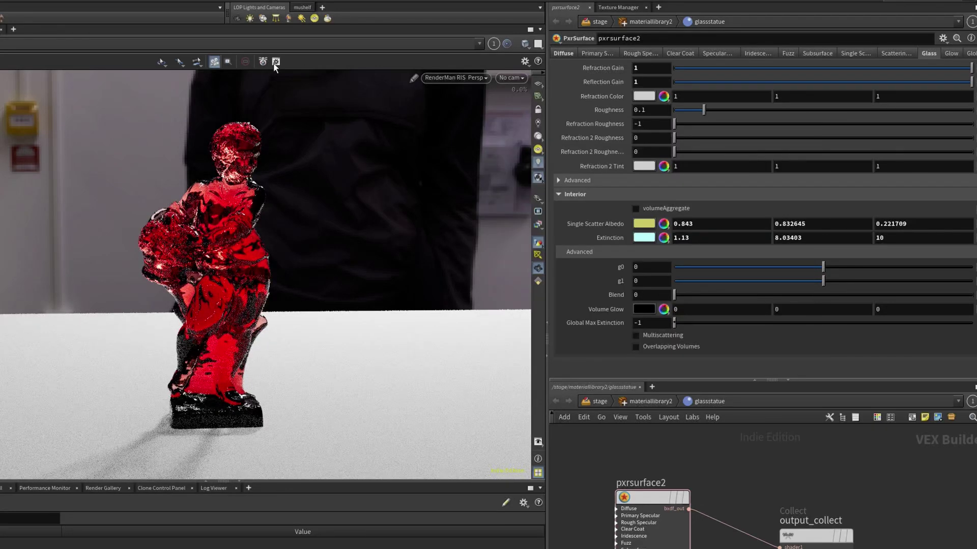
- Enable interior Multiscattering and restart the RenderMan viewport render to see the scattering glass
{"action": "left_click", "coordinate": [634, 335]}
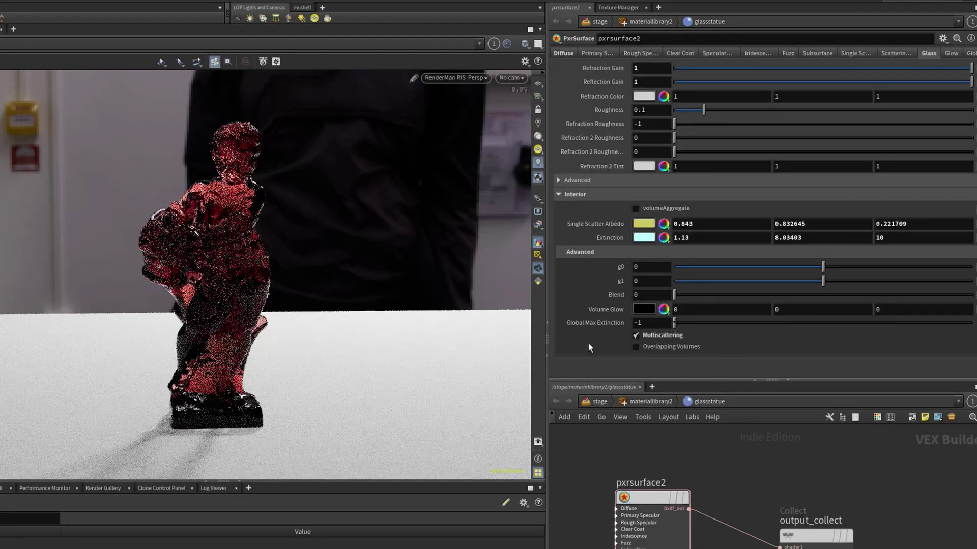
{"action": "left_click", "coordinate": [449, 80]}
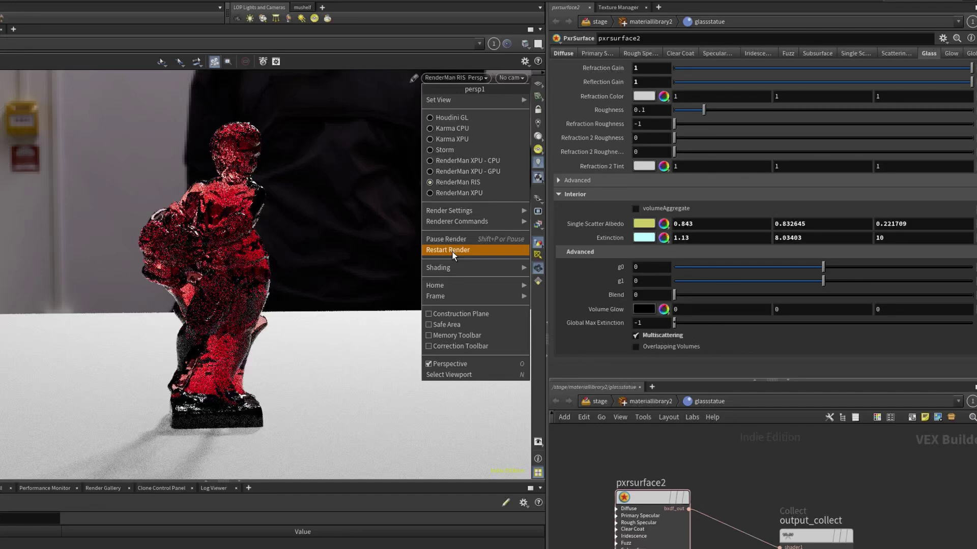
{"action": "left_click", "coordinate": [382, 126]}
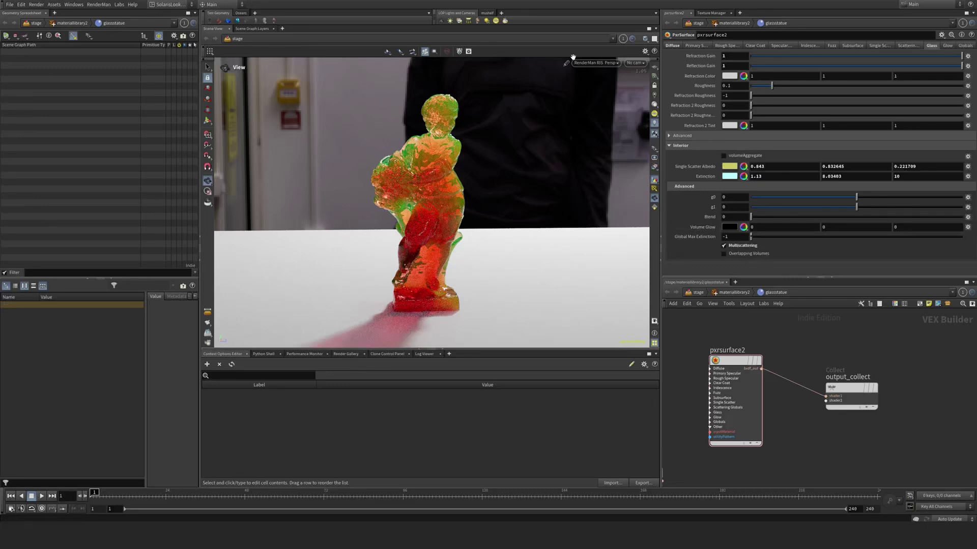
{"action": "left_click", "coordinate": [592, 63]}
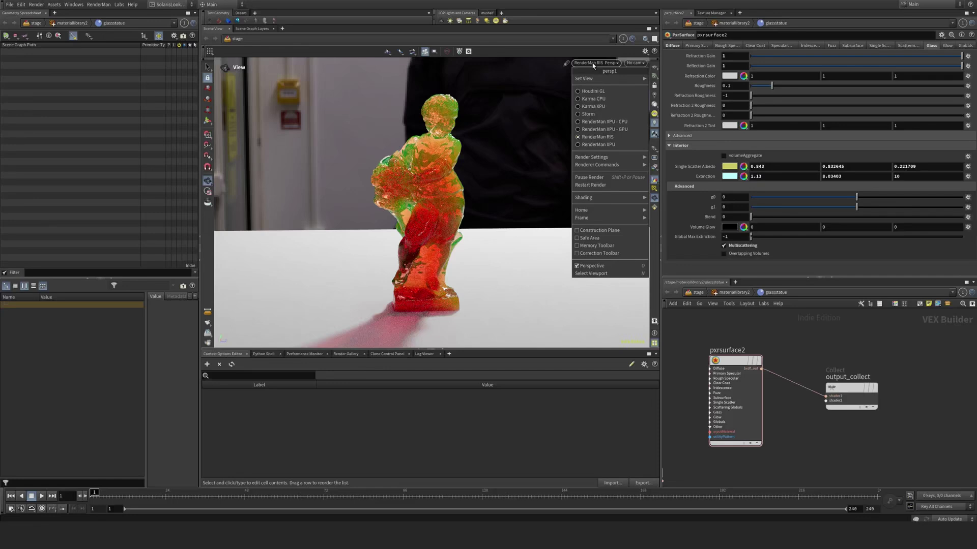
{"action": "left_click", "coordinate": [592, 64]}
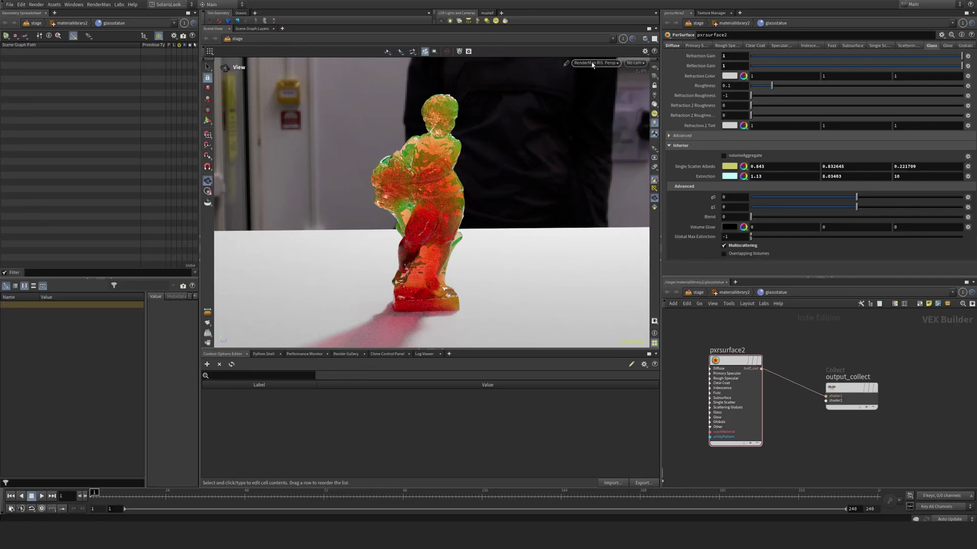
- Set the glass Roughness to 0 and Refraction Roughness to 0.345 for a frosted look
{"action": "key", "text": "Escape"}
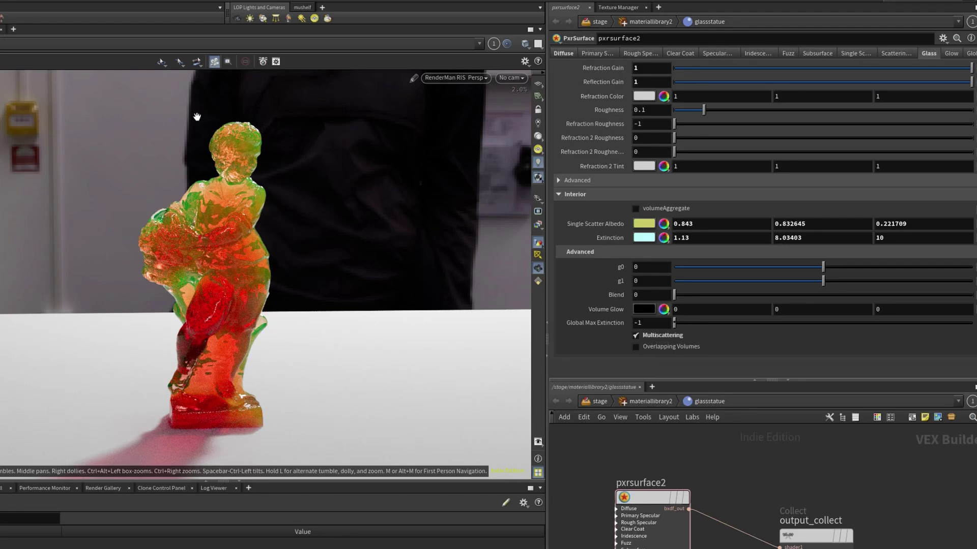
{"action": "left_click_drag", "start_coordinate": [678, 111], "coordinate": [675, 109]}
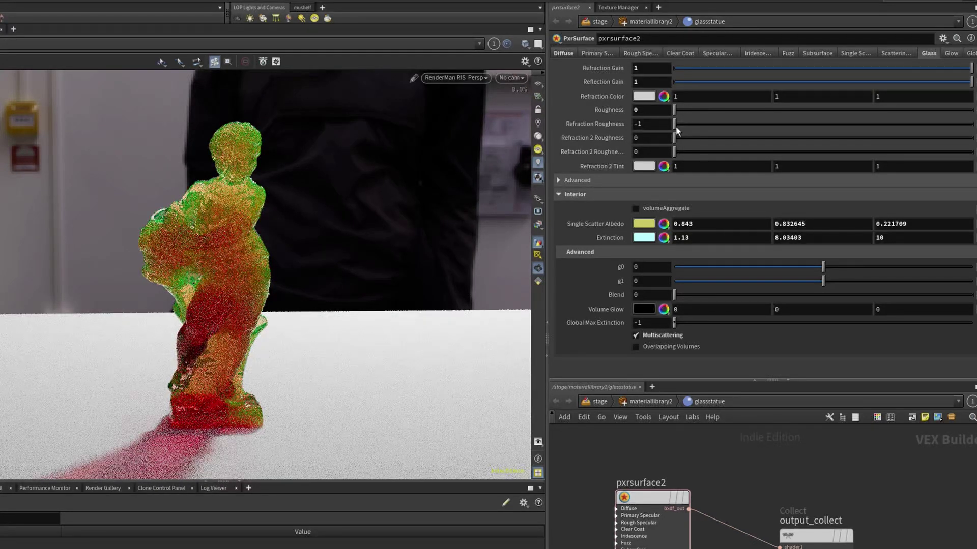
{"action": "left_click_drag", "start_coordinate": [675, 124], "coordinate": [787, 127]}
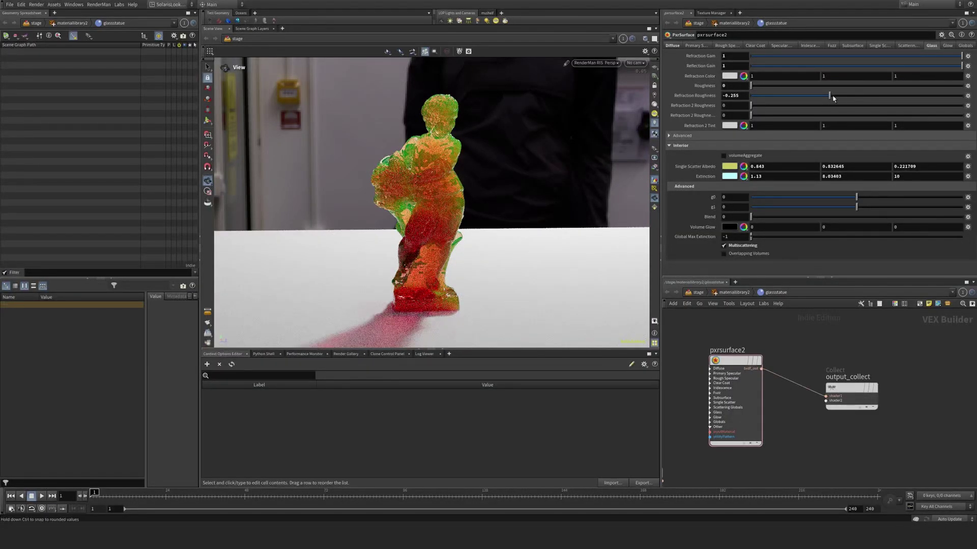
{"action": "left_click_drag", "start_coordinate": [846, 98], "coordinate": [892, 96]}
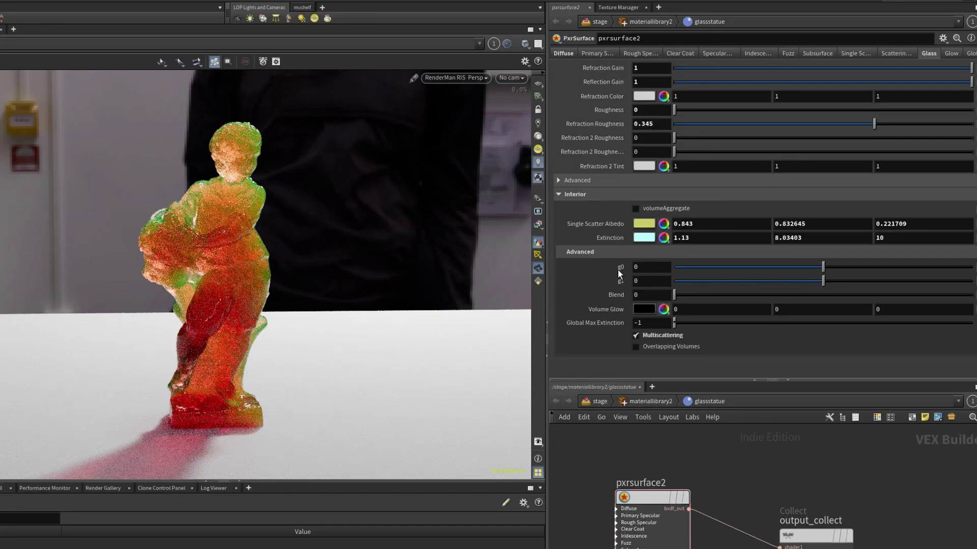
- Tune interior scattering lobes: g0 0.638, g1 backward at -0.761, Blend 0.128
{"action": "mouse_move", "coordinate": [617, 270]}
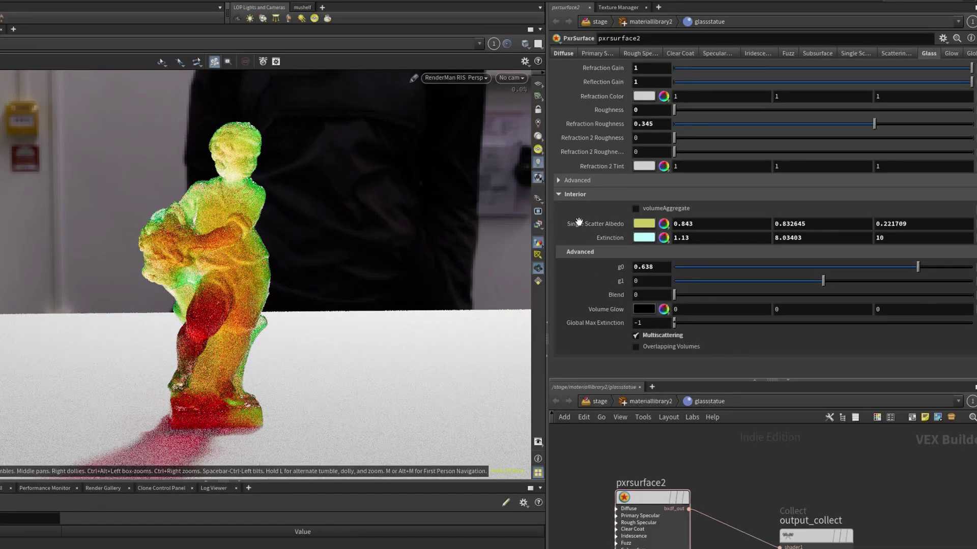
{"action": "left_click_drag", "start_coordinate": [741, 284], "coordinate": [736, 283]}
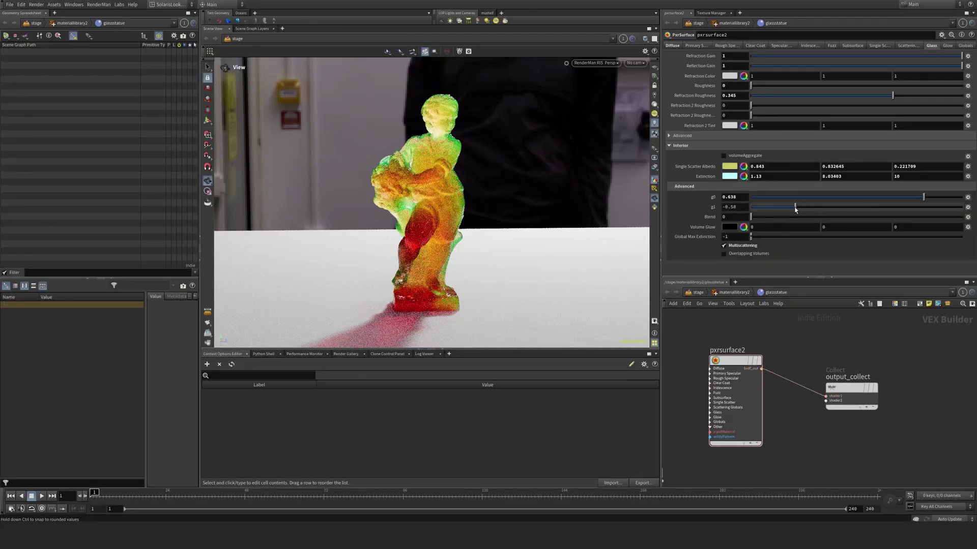
{"action": "left_click_drag", "start_coordinate": [795, 209], "coordinate": [944, 218]}
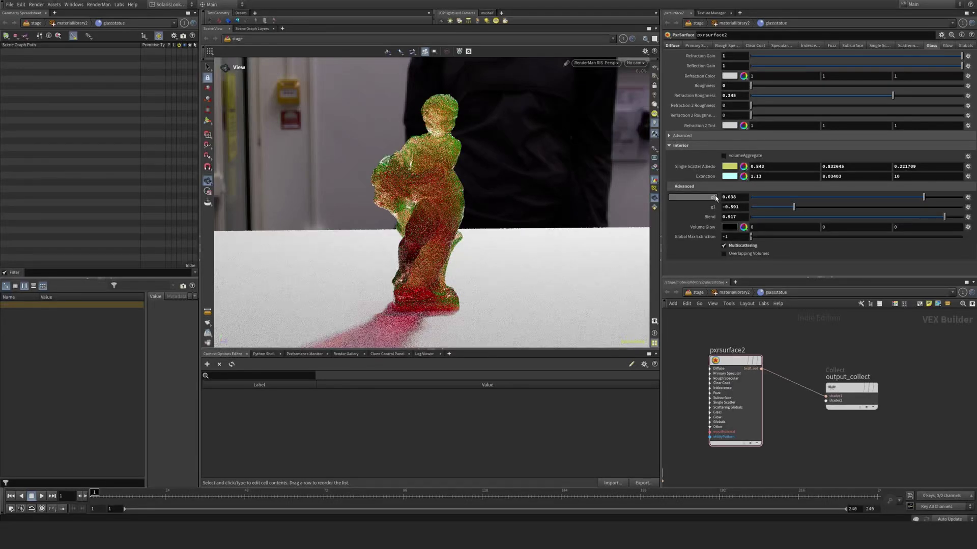
{"action": "mouse_move", "coordinate": [714, 196]}
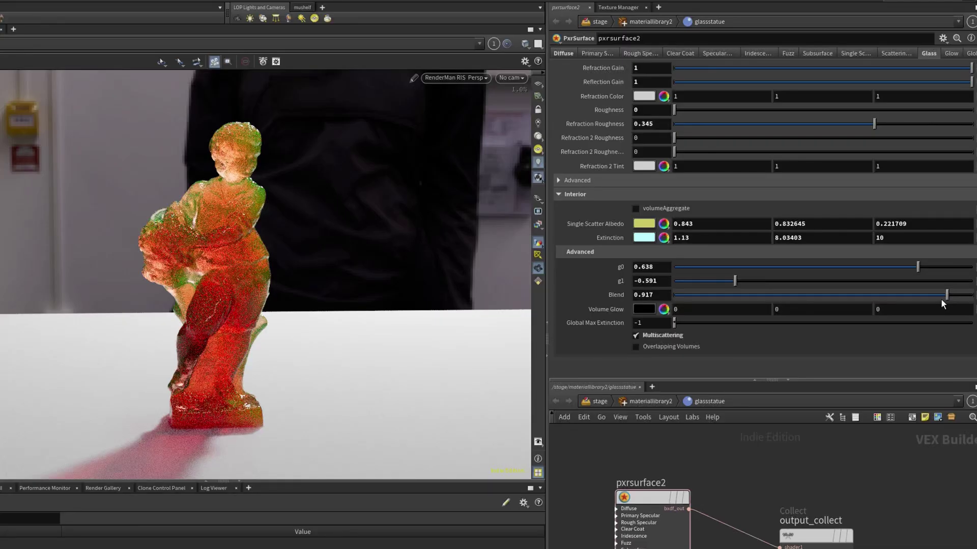
{"action": "left_click_drag", "start_coordinate": [940, 219], "coordinate": [841, 217]}
{"action": "left_click_drag", "start_coordinate": [801, 293], "coordinate": [712, 294]}
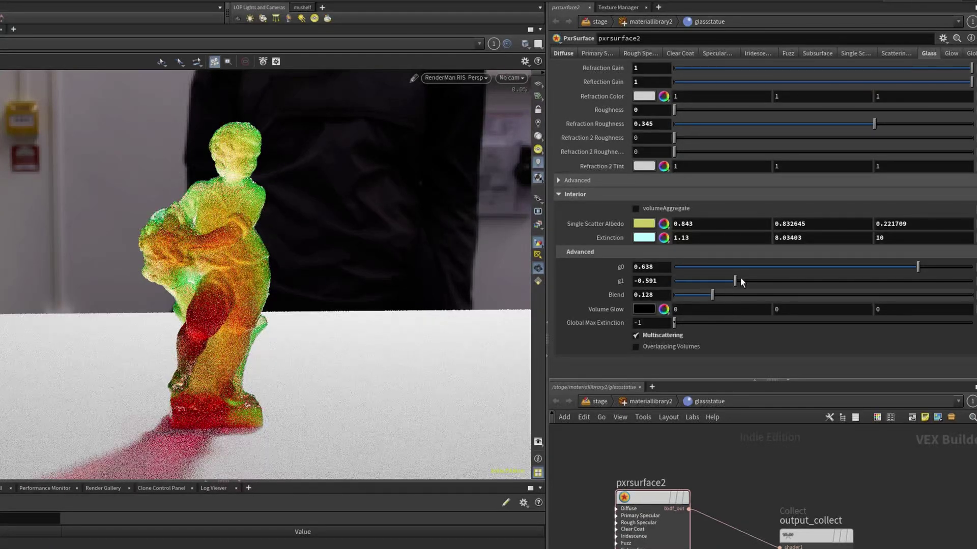
{"action": "left_click_drag", "start_coordinate": [741, 279], "coordinate": [928, 282]}
{"action": "left_click_drag", "start_coordinate": [926, 282], "coordinate": [709, 286]}
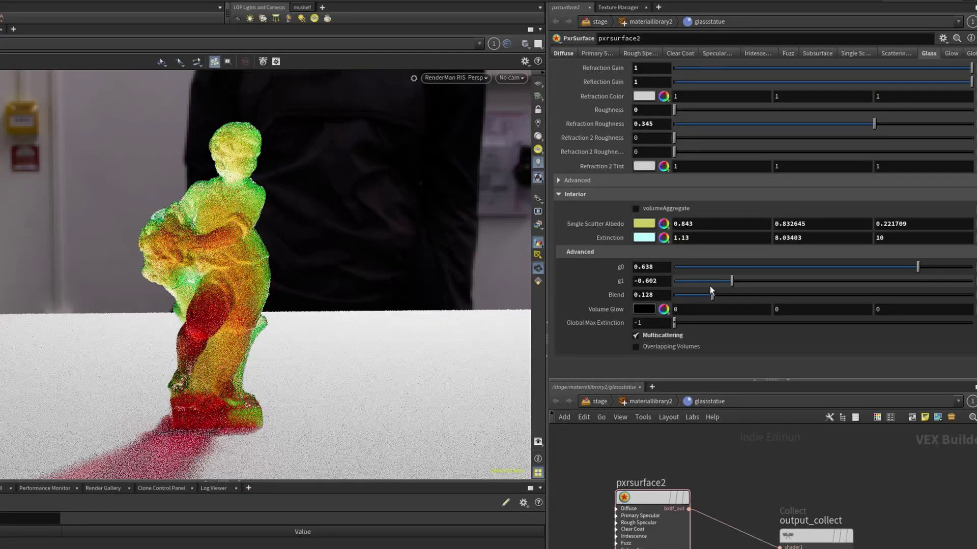
- Raise Blend to 0.803, compare renders with Multiscattering off and on, then edit Volume Glow
{"action": "left_click", "coordinate": [912, 295]}
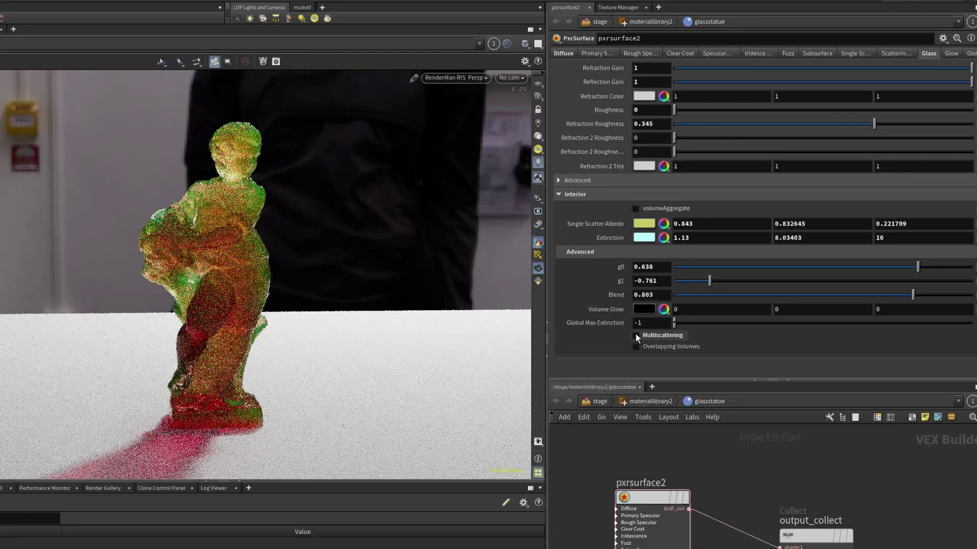
{"action": "left_click", "coordinate": [635, 335]}
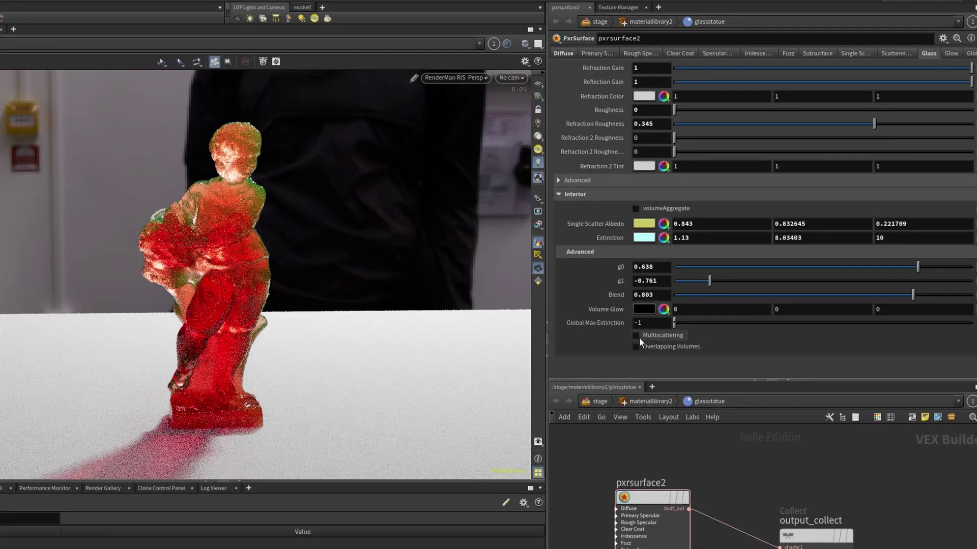
{"action": "left_click", "coordinate": [636, 335]}
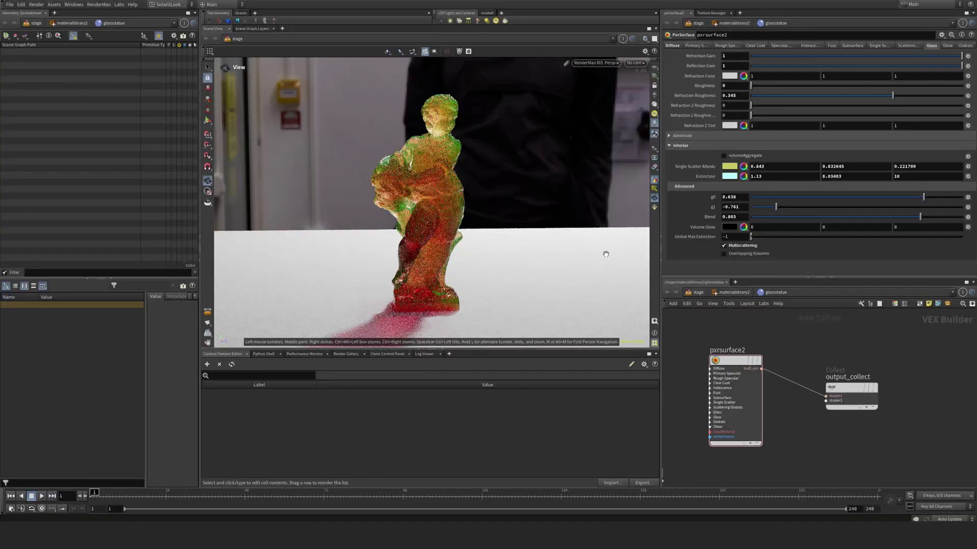
{"action": "left_click", "coordinate": [729, 226]}
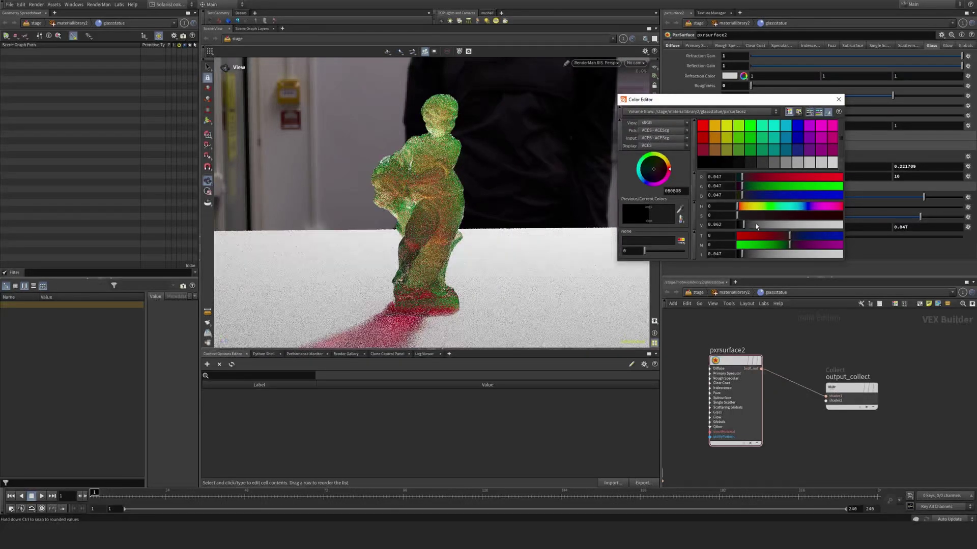
- Brighten the Volume Glow colour from black to a faint grey of about 0.066
{"action": "mouse_move", "coordinate": [755, 224]}
{"action": "left_mouse_down"}
{"action": "mouse_move", "coordinate": [816, 224]}
{"action": "mouse_move", "coordinate": [744, 228]}
{"action": "left_mouse_up"}
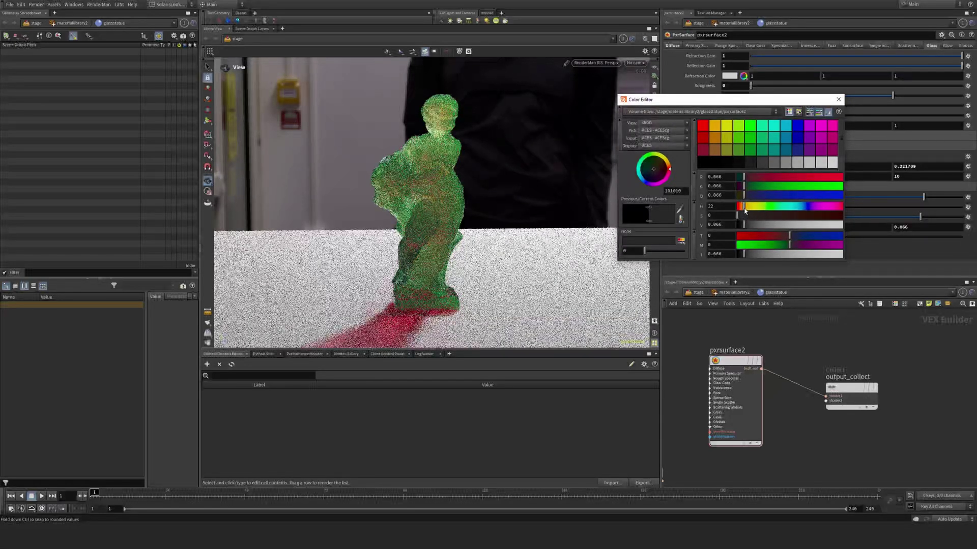